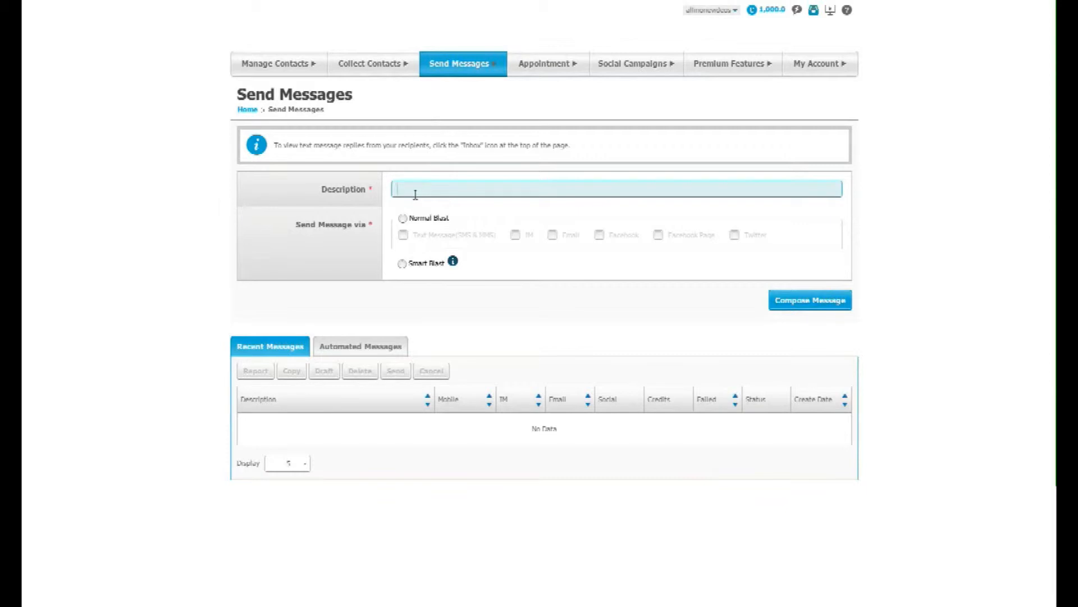
# Describe the message as "Message Description" and set it as a Normal Blast via Text Message (SMS & MMS), IM and Email
pyautogui.write('Message')
pyautogui.write(' Learnin')
pyautogui.write('tion')
pyautogui.click(404, 220)
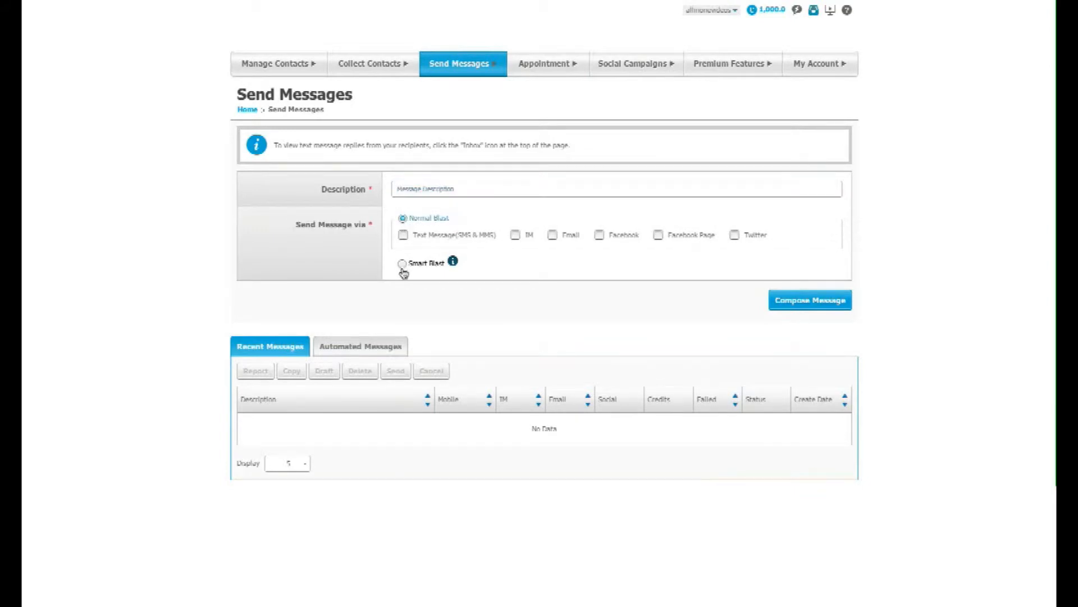
pyautogui.click(404, 236)
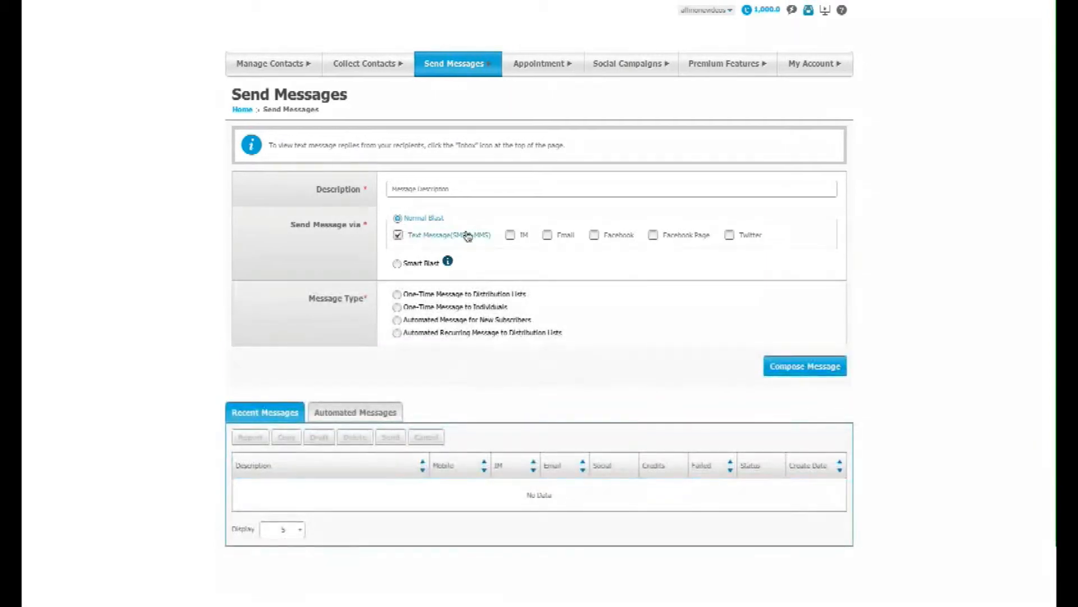
pyautogui.click(510, 236)
pyautogui.click(548, 236)
# Set the message type to One-Time Message to Distribution Lists and proceed to composing the message
pyautogui.click(397, 320)
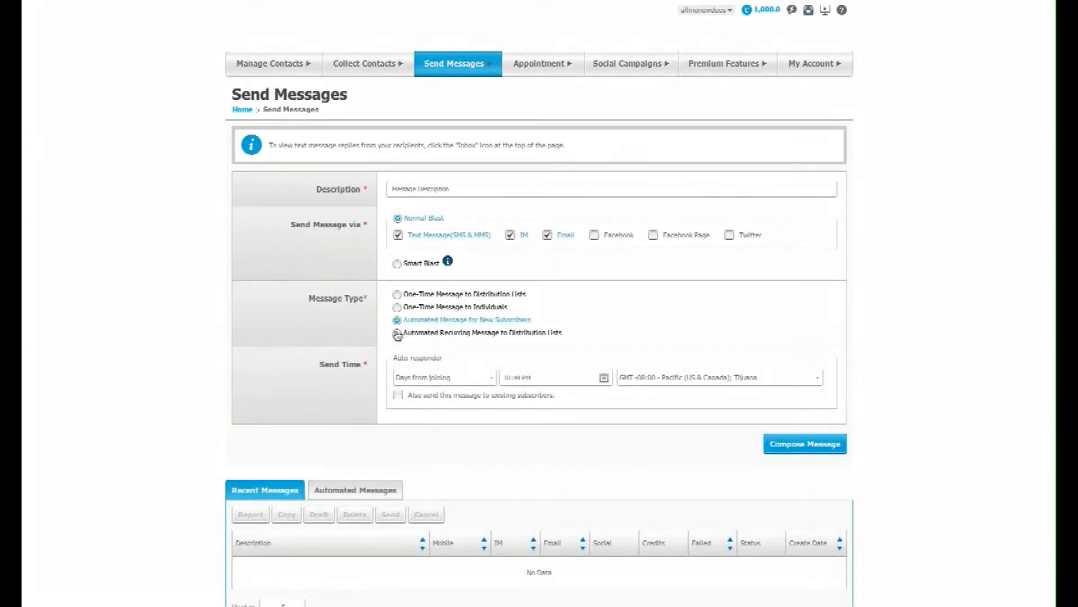
pyautogui.click(397, 333)
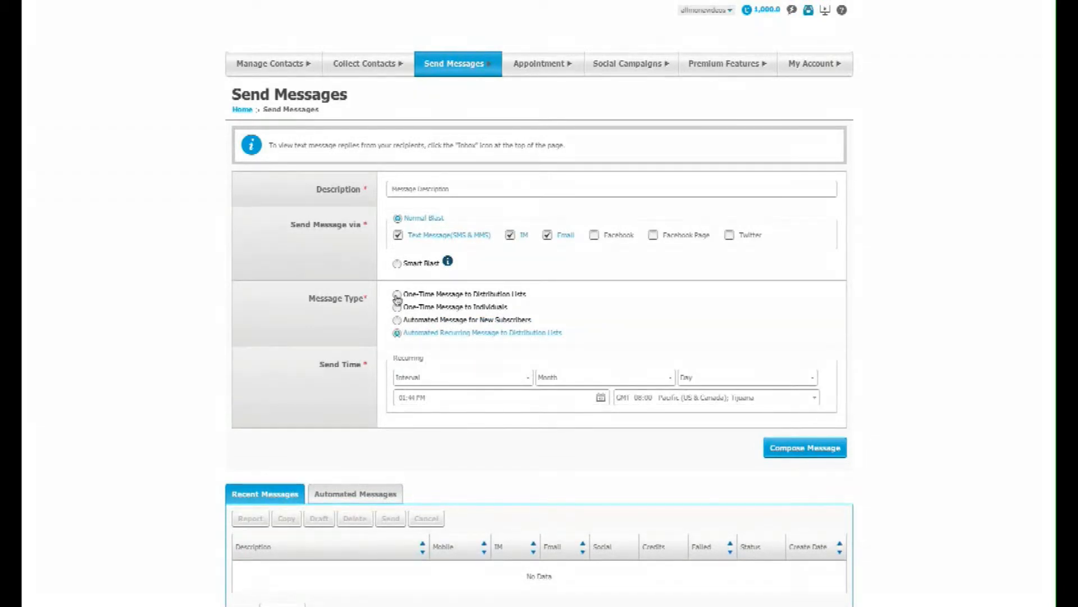
pyautogui.click(397, 295)
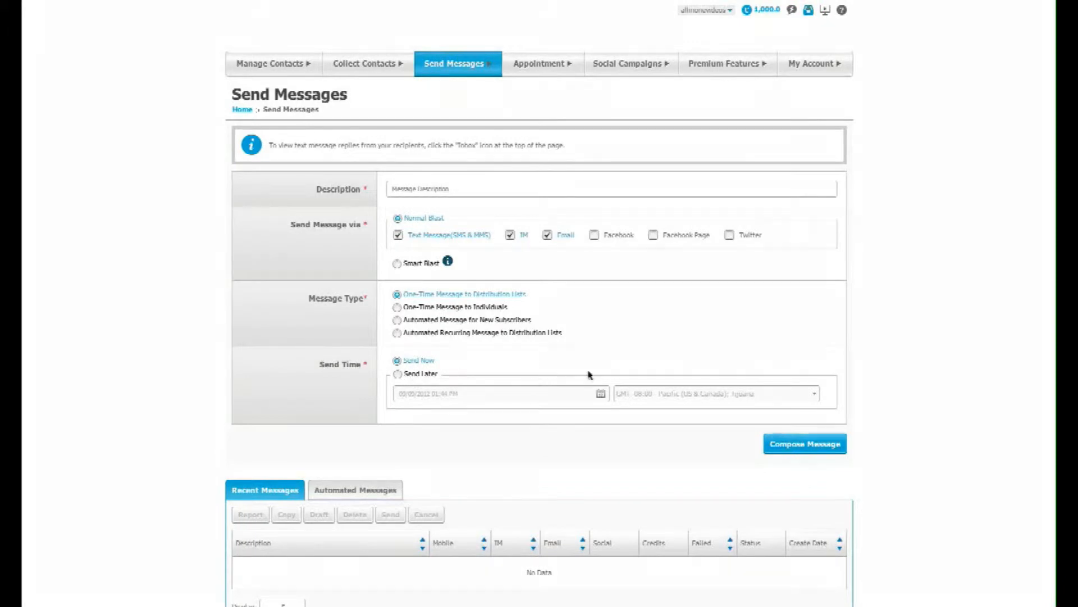
pyautogui.click(784, 446)
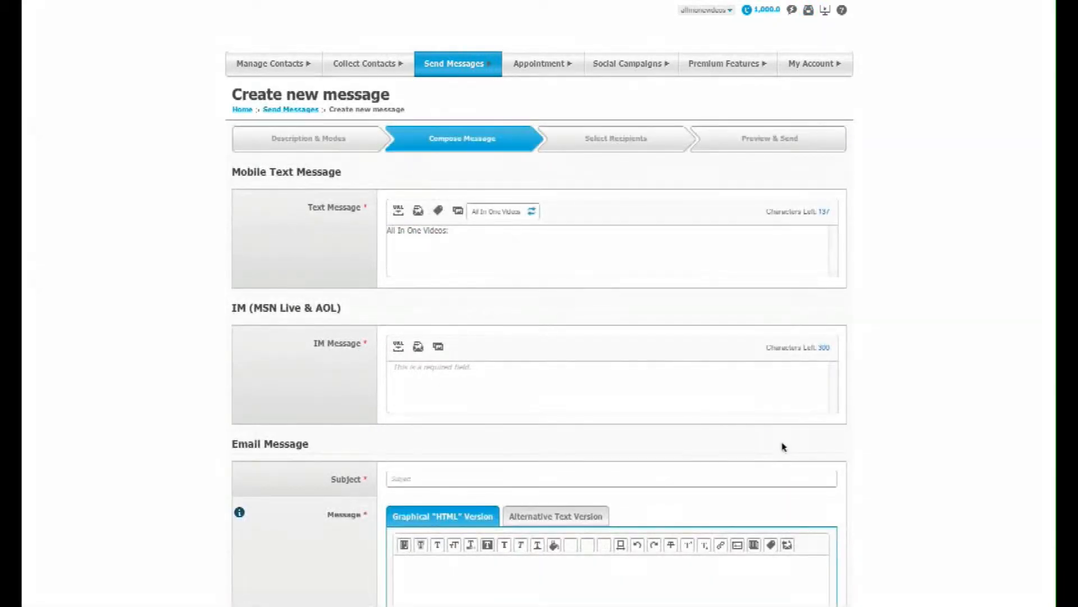
# Write "Compose your message here" after the header in the mobile text message
pyautogui.click(537, 245)
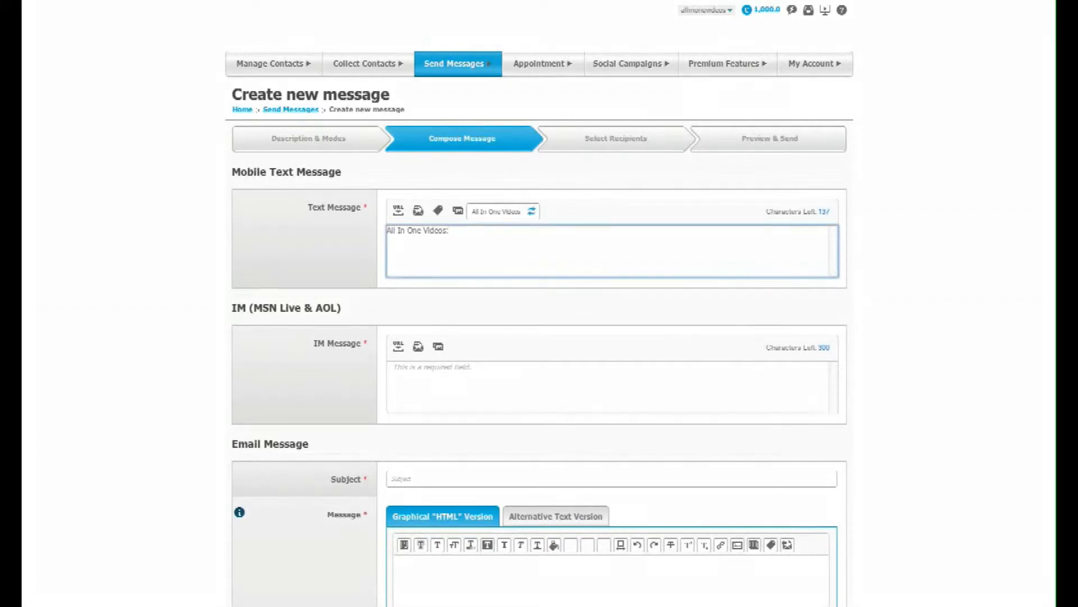
pyautogui.write('Compose your message here')
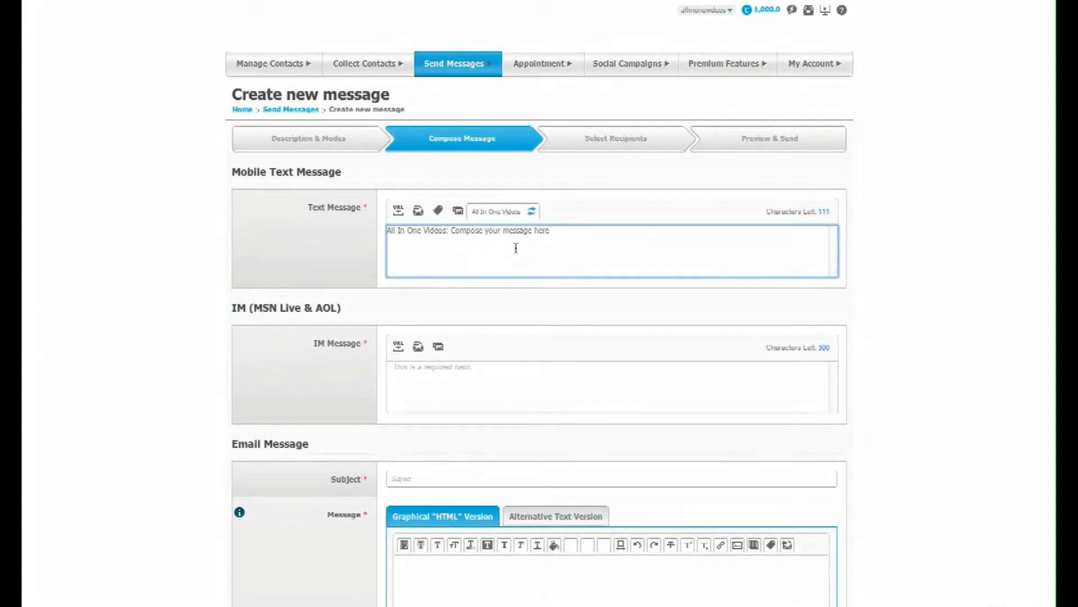
# Check the URL shortener for the text message and insert the First Name mail-merge field at the end of its text
pyautogui.click(398, 213)
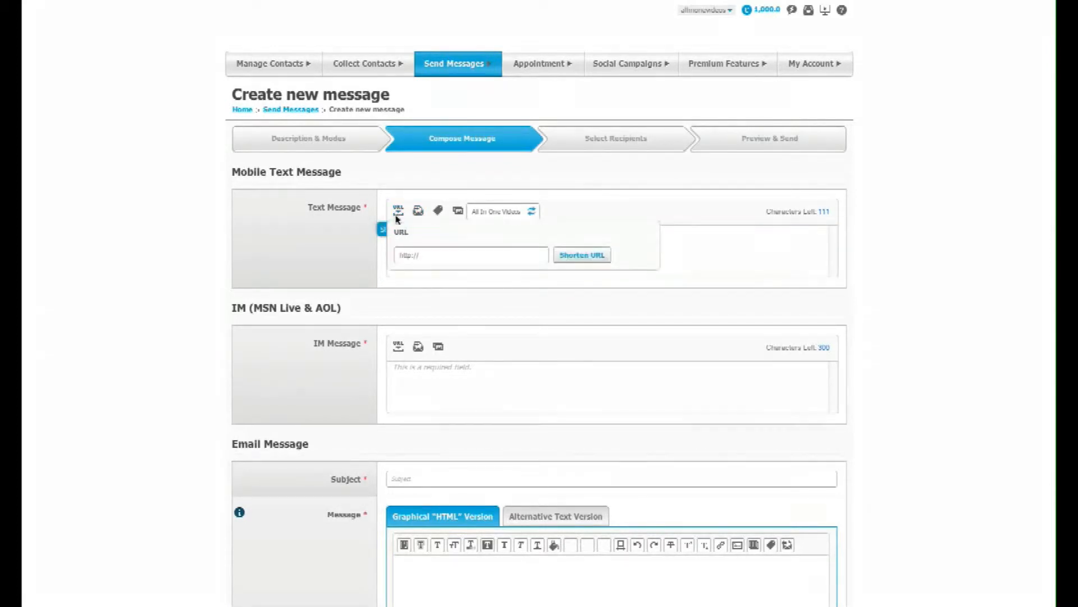
pyautogui.click(438, 252)
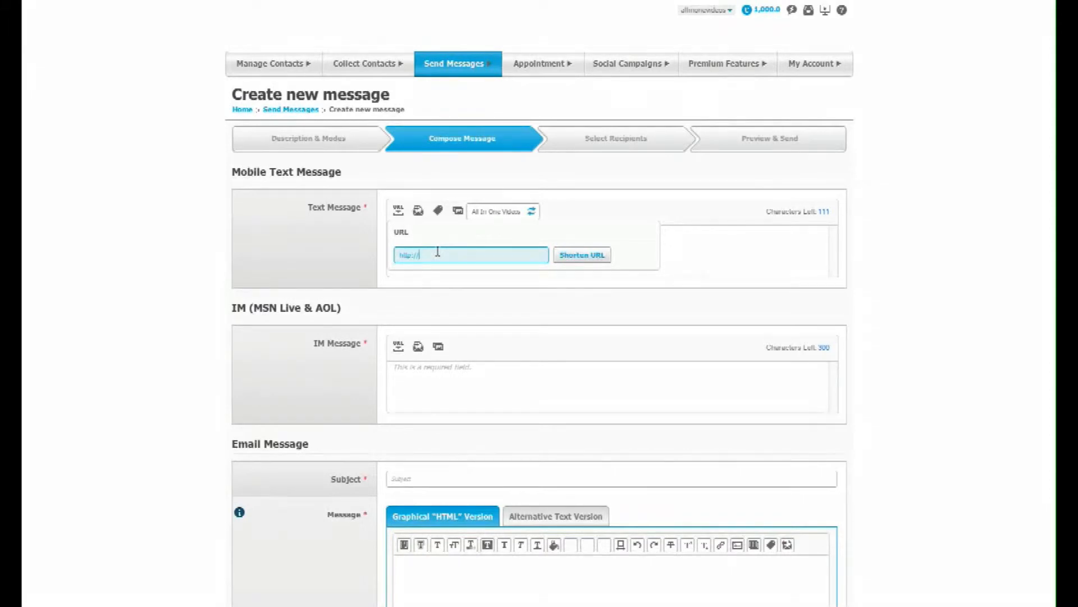
pyautogui.click(418, 213)
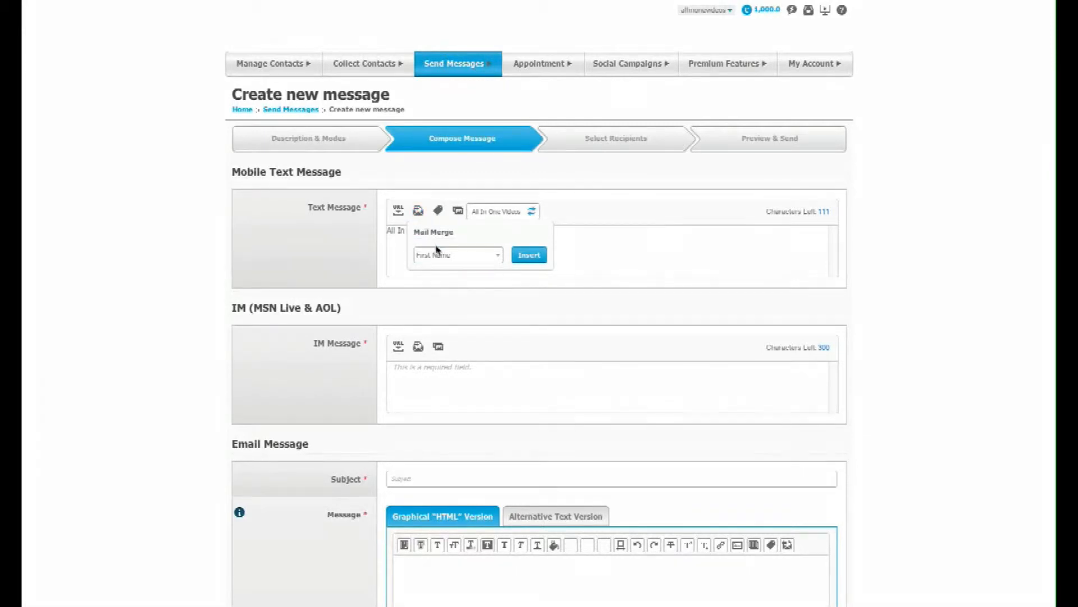
pyautogui.click(480, 261)
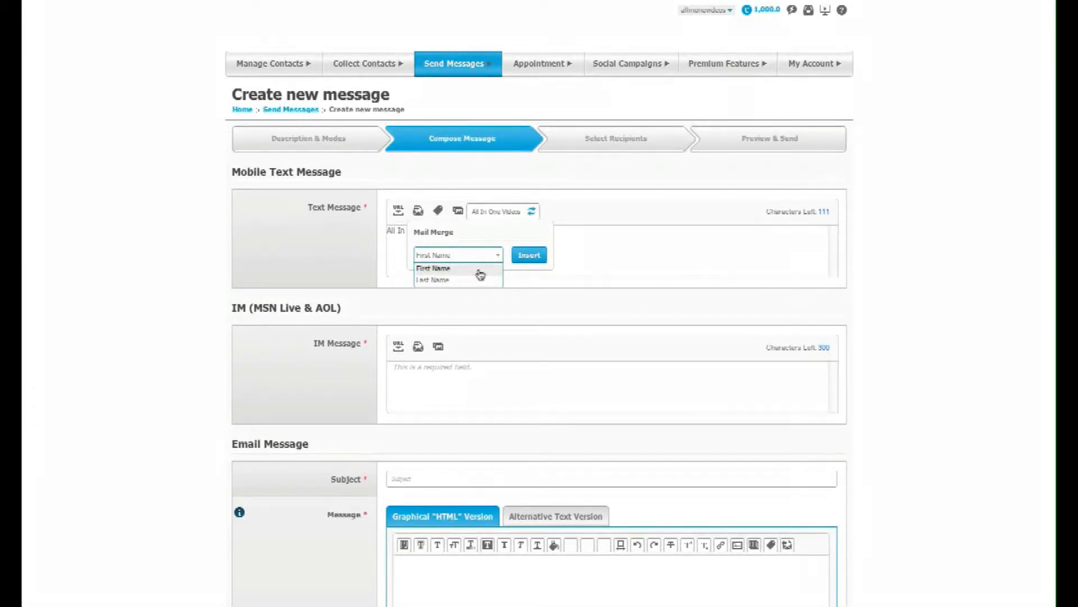
pyautogui.click(480, 269)
pyautogui.click(516, 259)
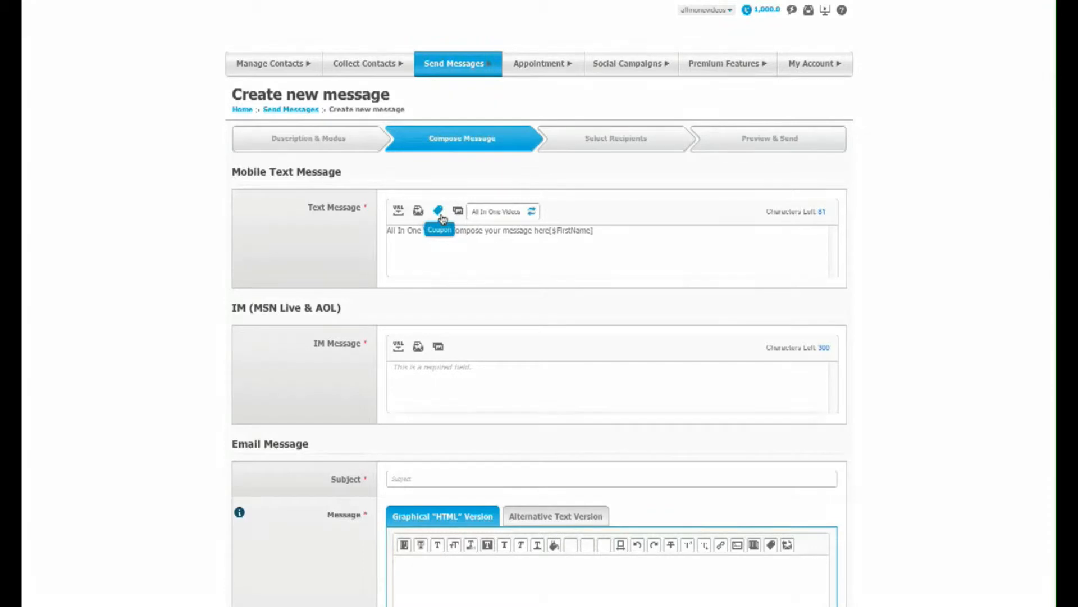
# Look at the text message's coupon options and MMS note, and cancel without adding either
pyautogui.click(439, 212)
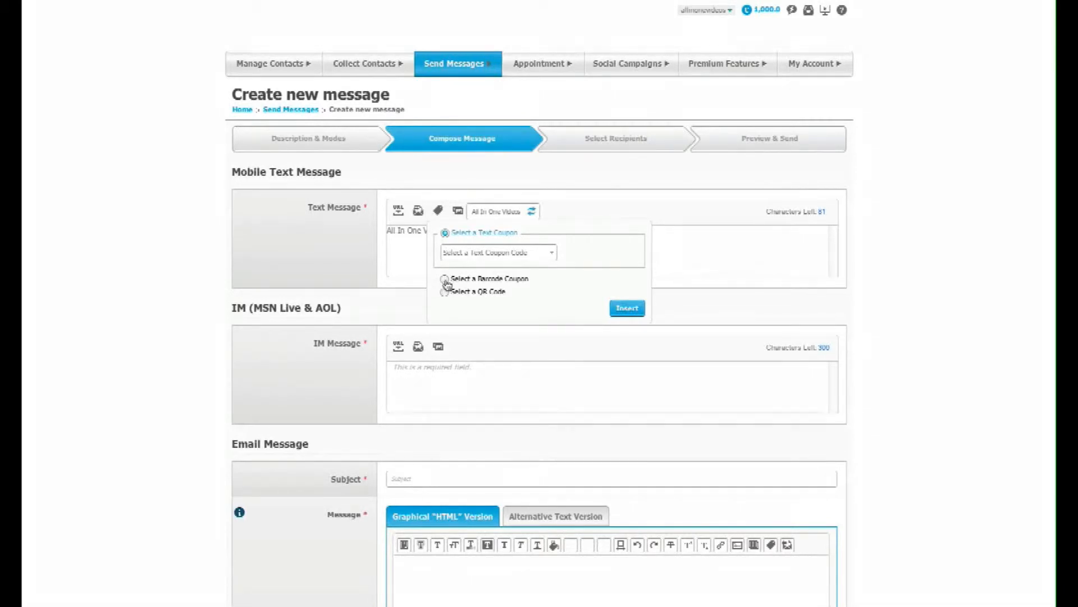
pyautogui.click(458, 213)
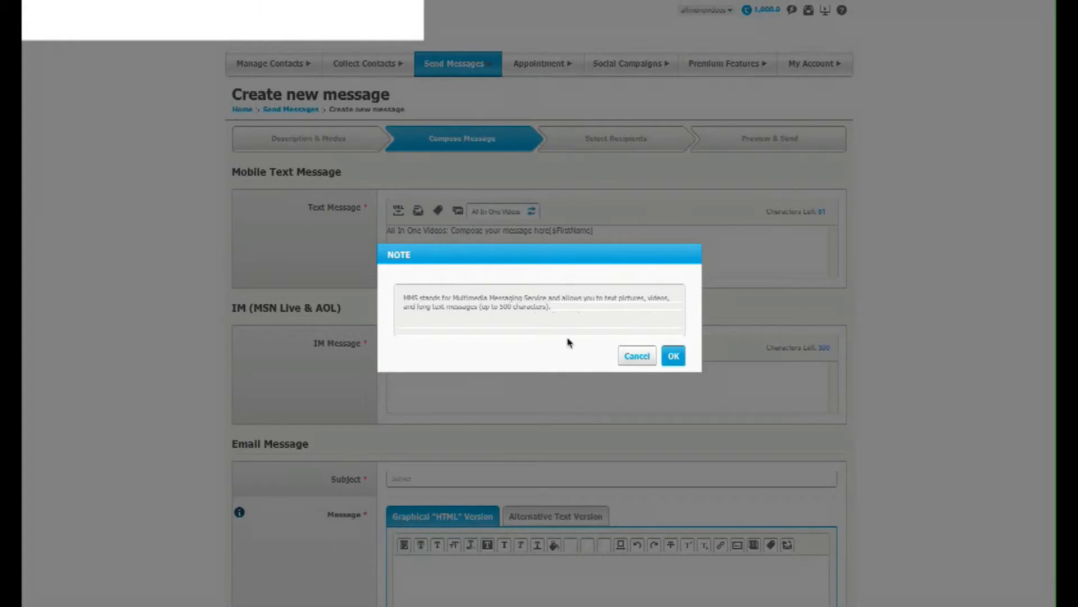
pyautogui.click(638, 354)
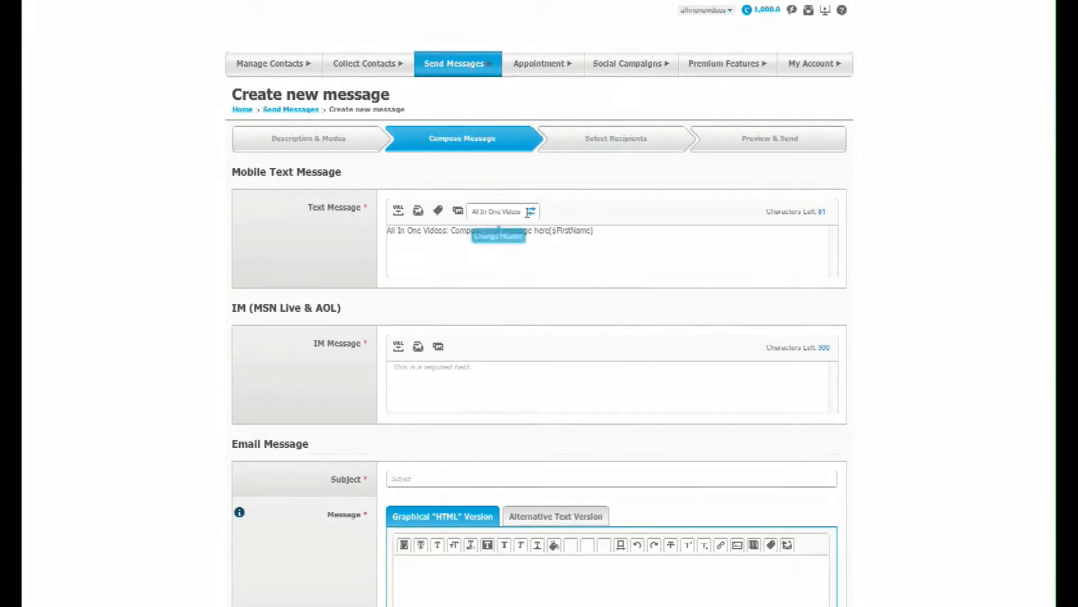
# Change the text message's header to "New Header" and apply it to the message
pyautogui.moveTo(522, 212); pyautogui.dragTo(401, 217)
pyautogui.write('N')
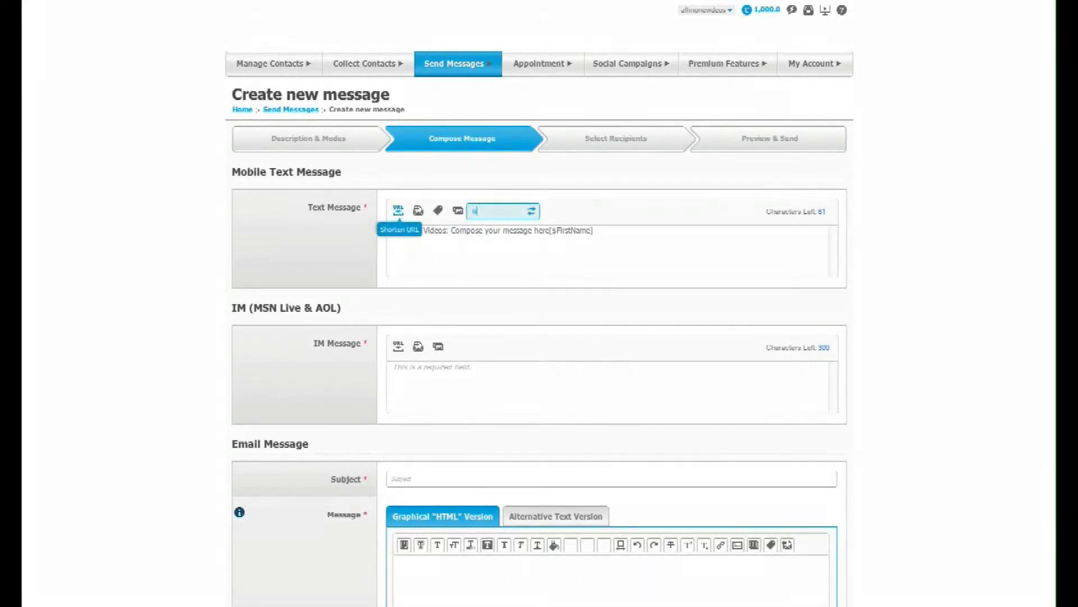
pyautogui.write('ew Head')
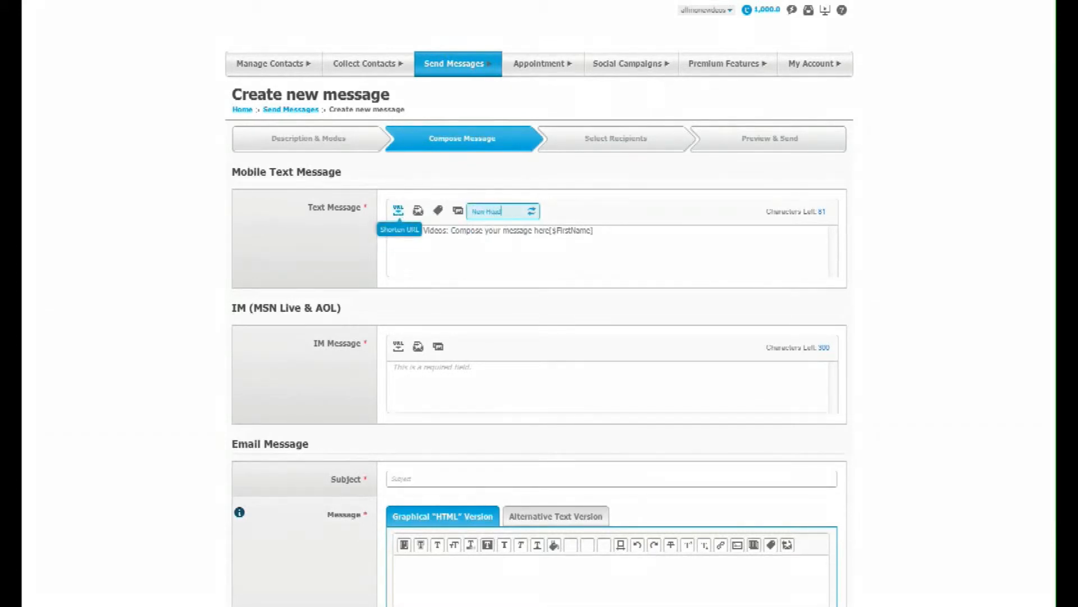
pyautogui.write('er')
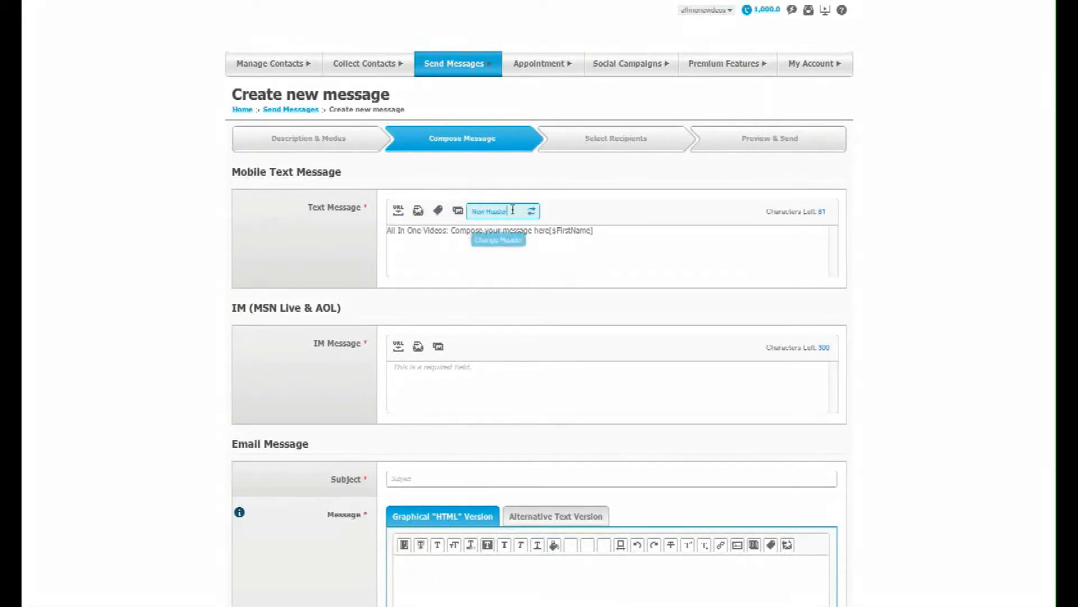
pyautogui.click(531, 211)
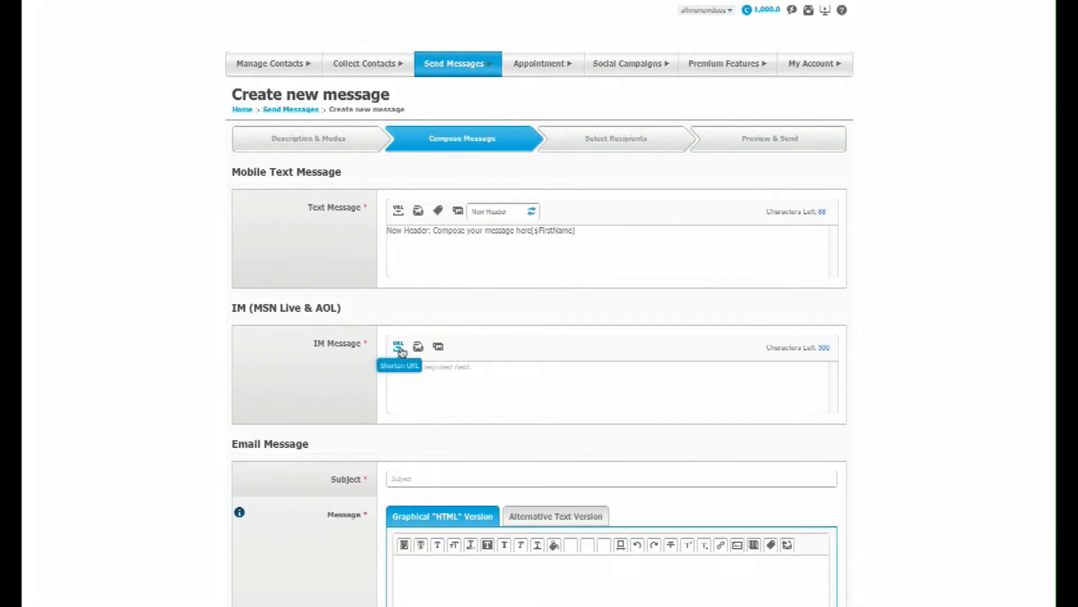
# Write "IM goes here" as the IM message
pyautogui.click(447, 376)
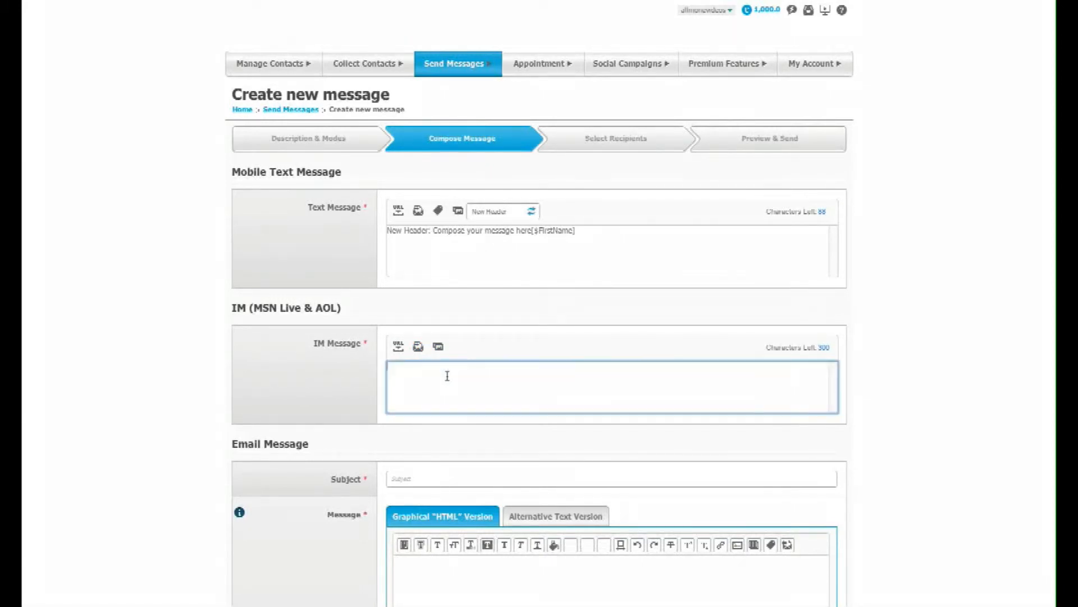
pyautogui.write('IM goes here')
# Give the email the subject "Email Title" and the HTML message body "Customize your message here."
pyautogui.scroll(-4, 455, 402)
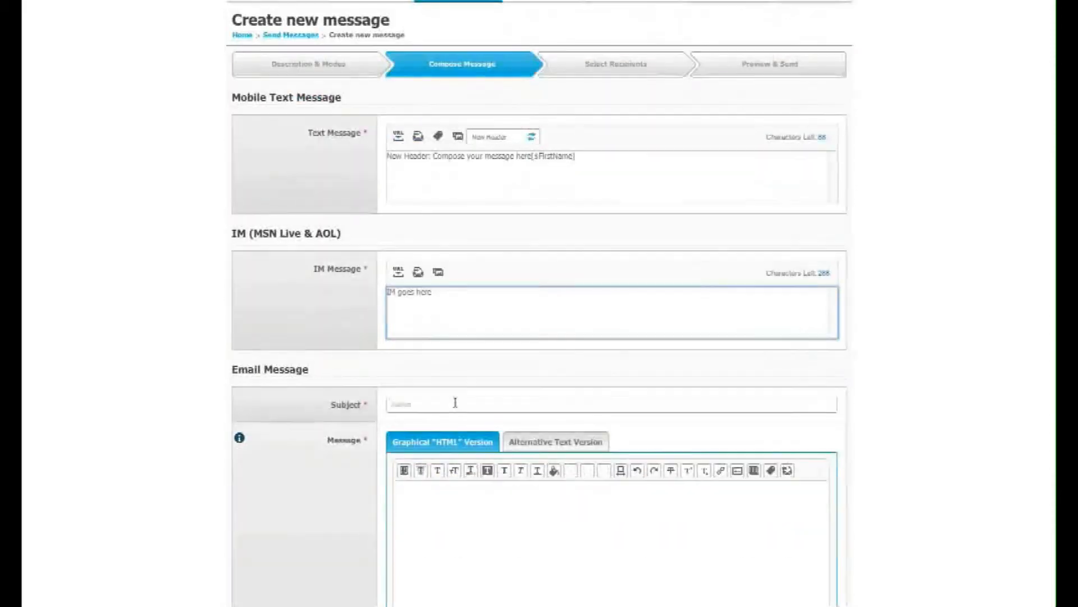
pyautogui.scroll(-1, 455, 402)
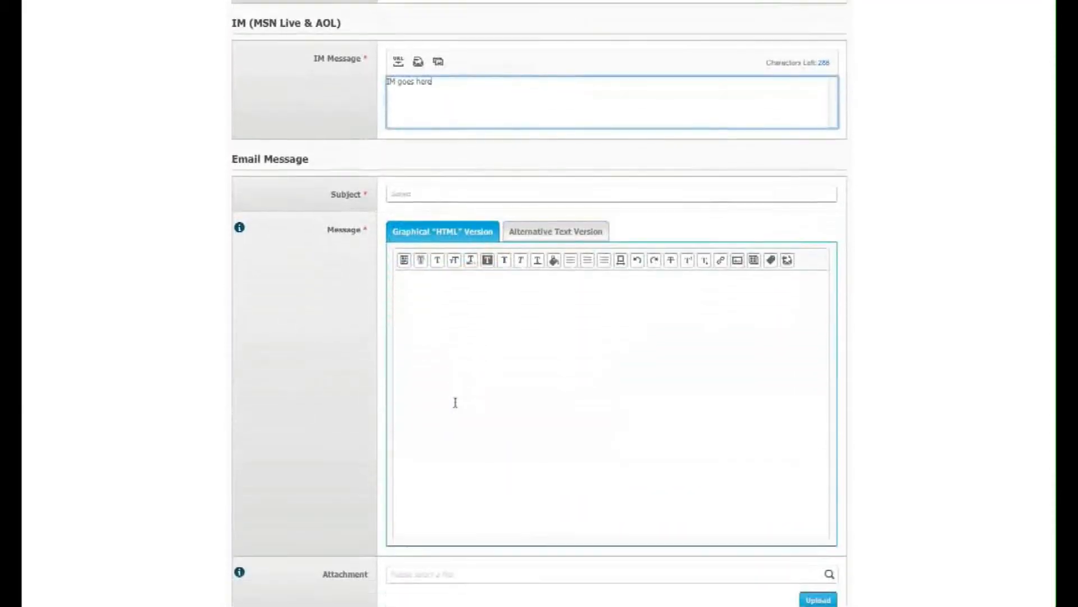
pyautogui.click(452, 194)
pyautogui.write('Email Te')
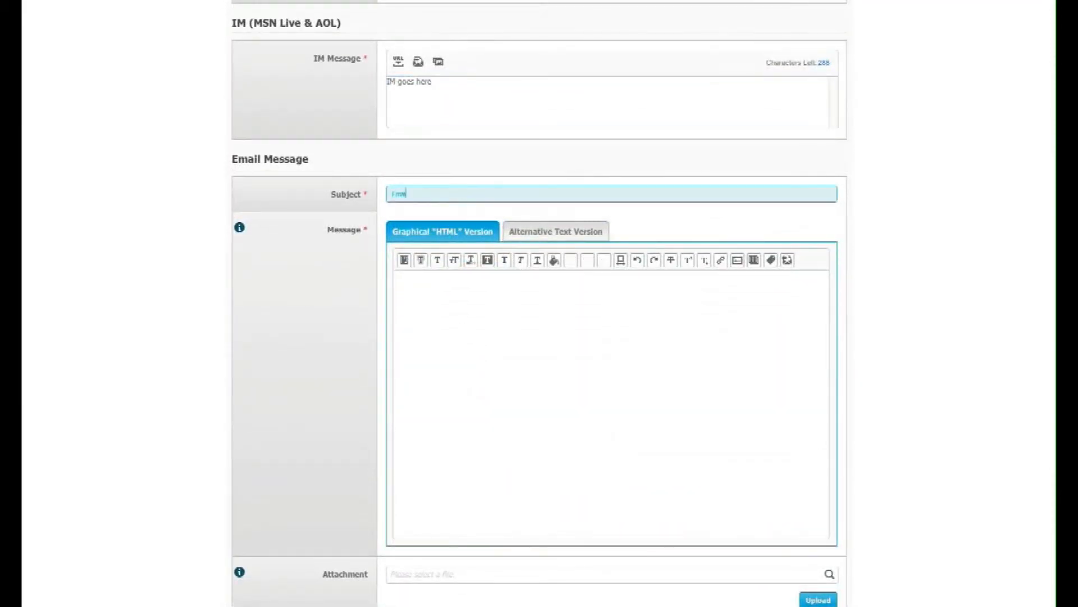
pyautogui.write('st')
pyautogui.click(481, 296)
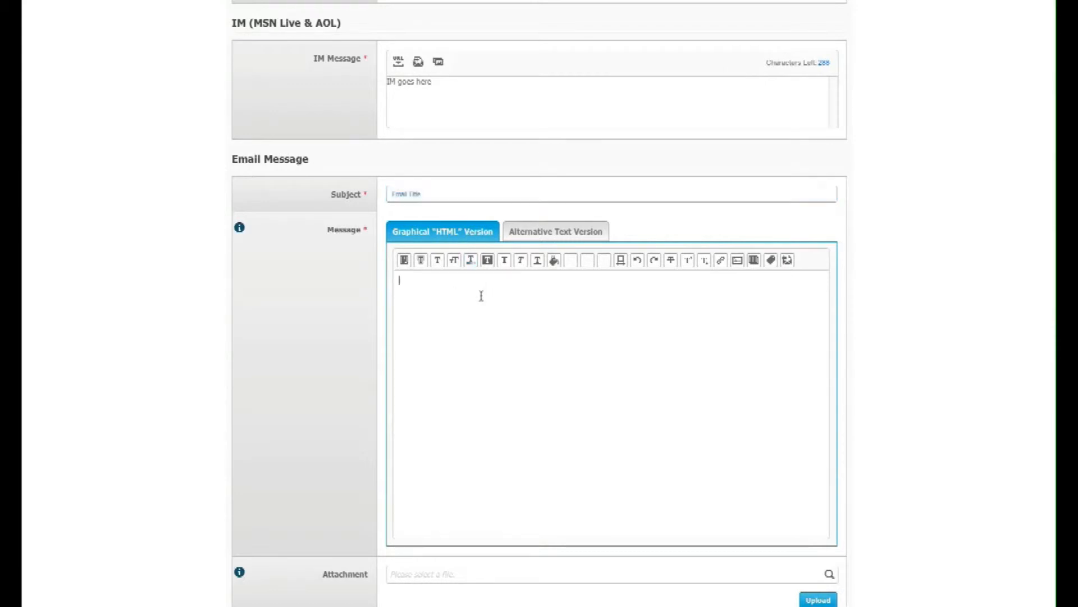
pyautogui.write('Customize your message here.')
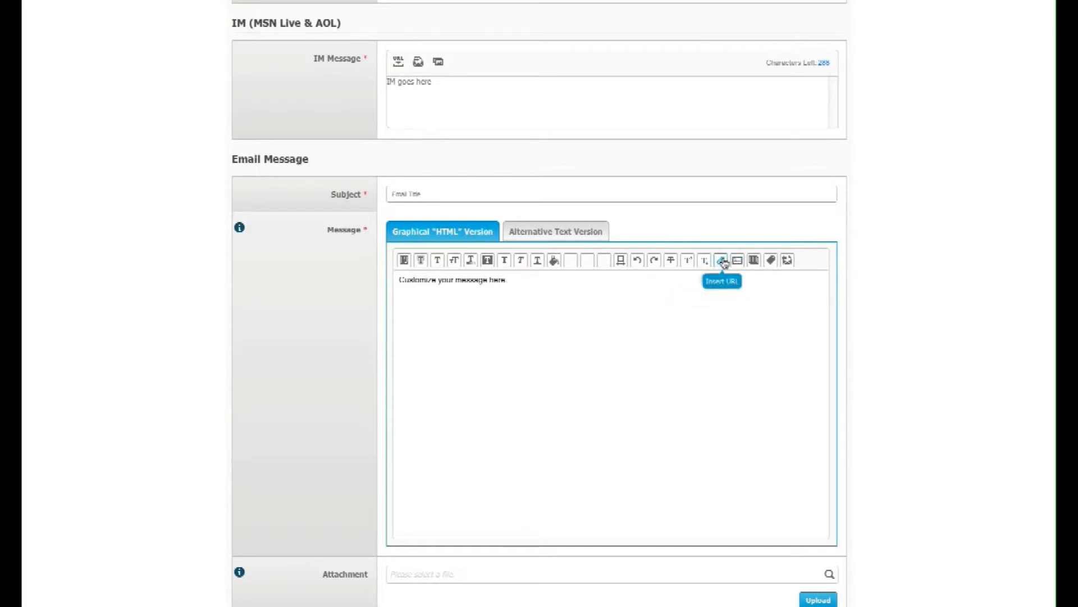
# Look through the email template gallery without picking one, and view the email's alternative text version
pyautogui.click(754, 260)
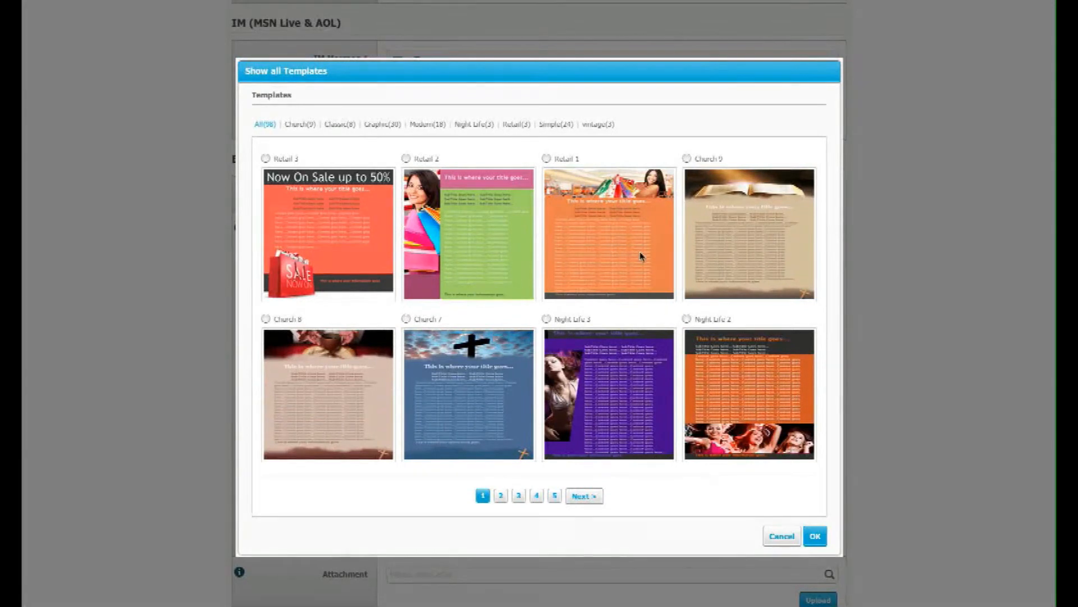
pyautogui.click(802, 537)
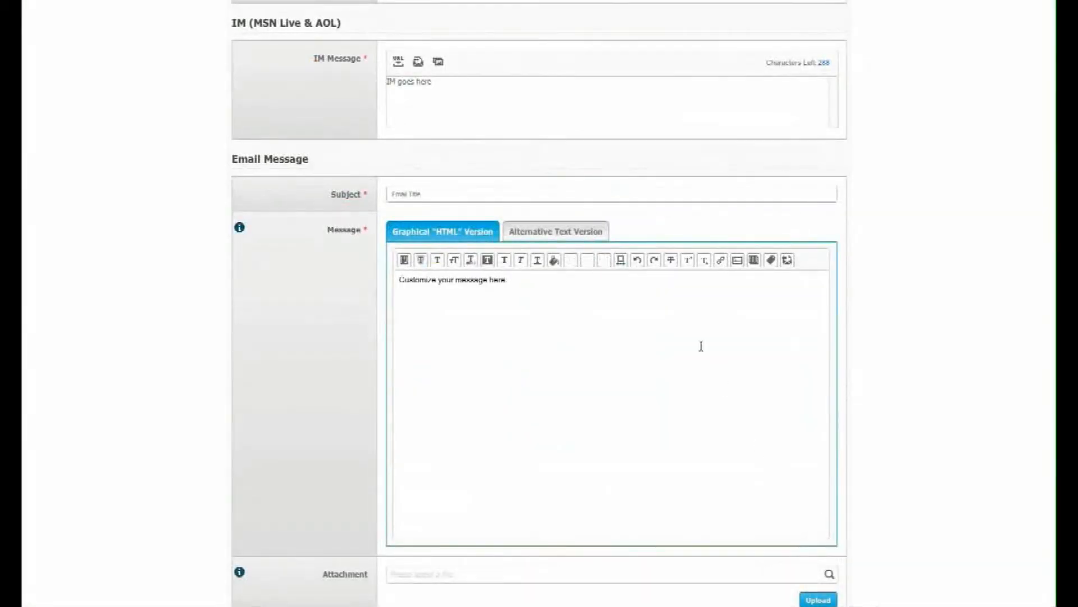
pyautogui.click(592, 236)
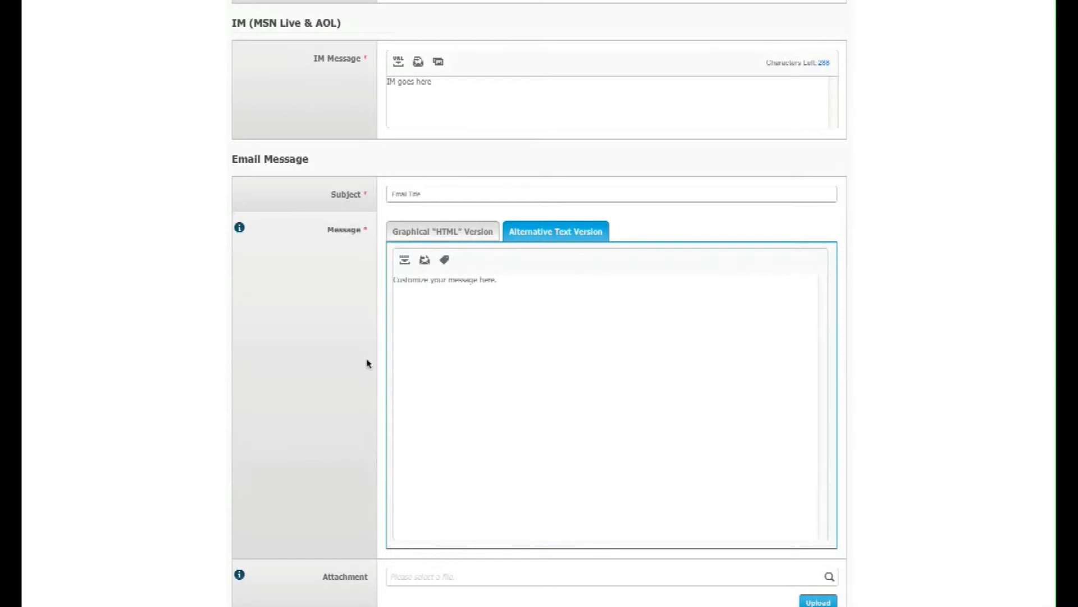
# Review the email's Share & Forward links and Email Format settings, and run the spam check
pyautogui.scroll(-4, 368, 364)
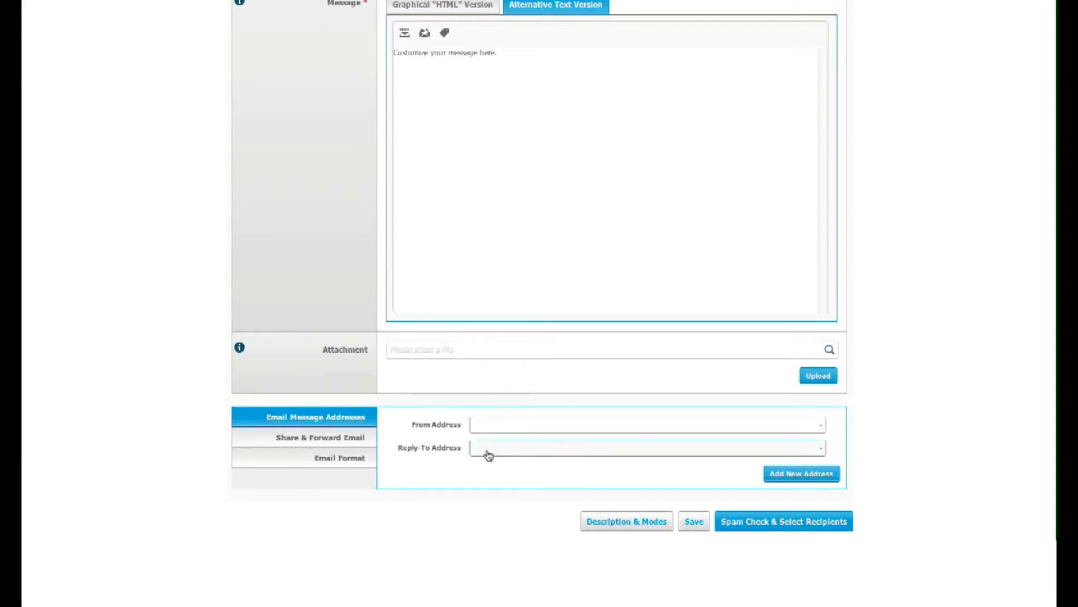
pyautogui.click(349, 444)
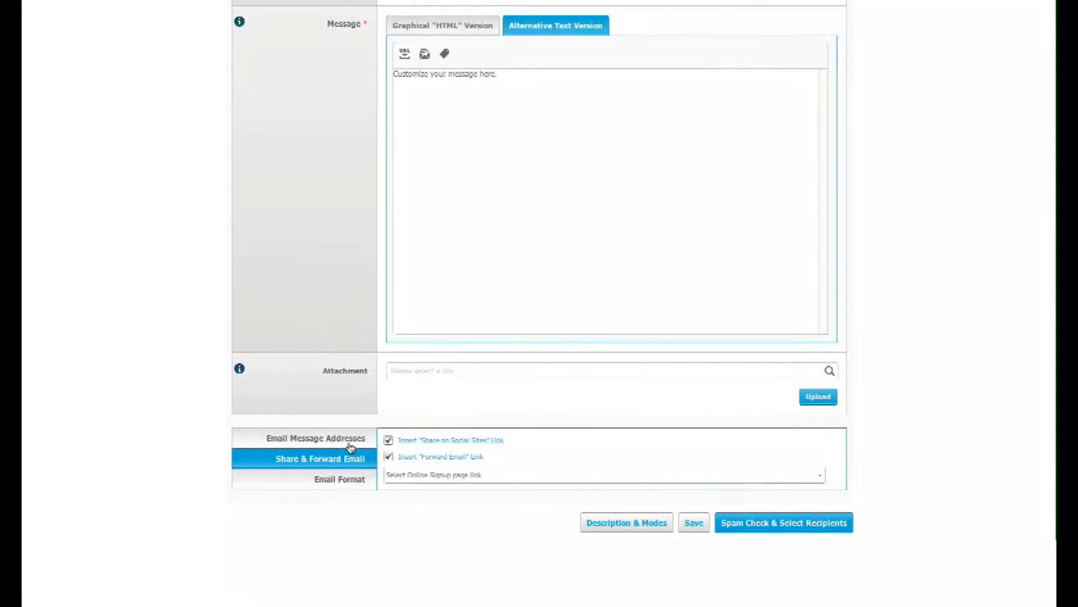
pyautogui.click(514, 478)
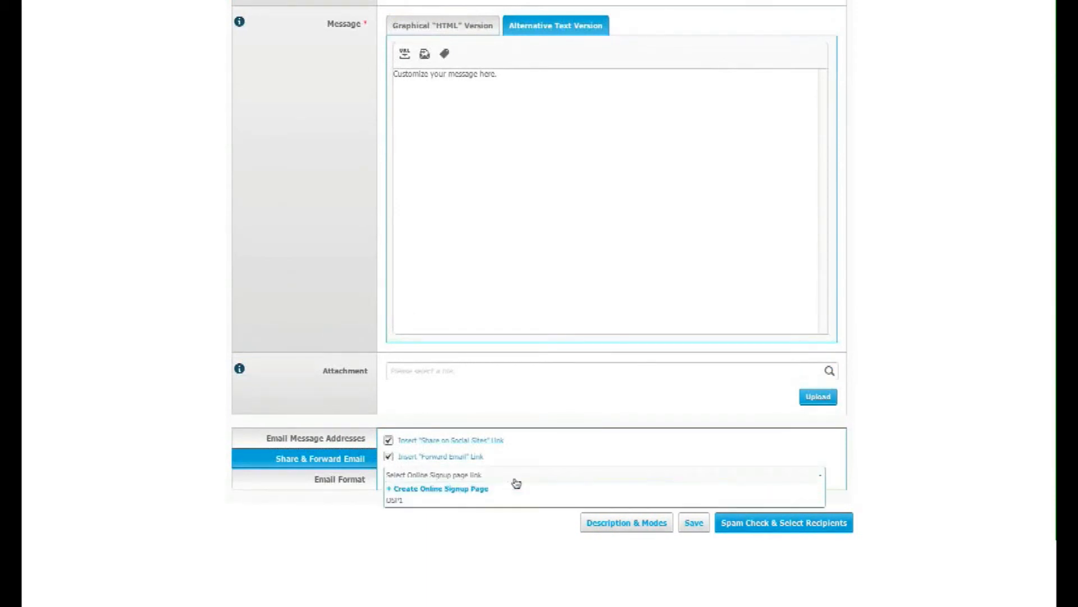
pyautogui.click(567, 448)
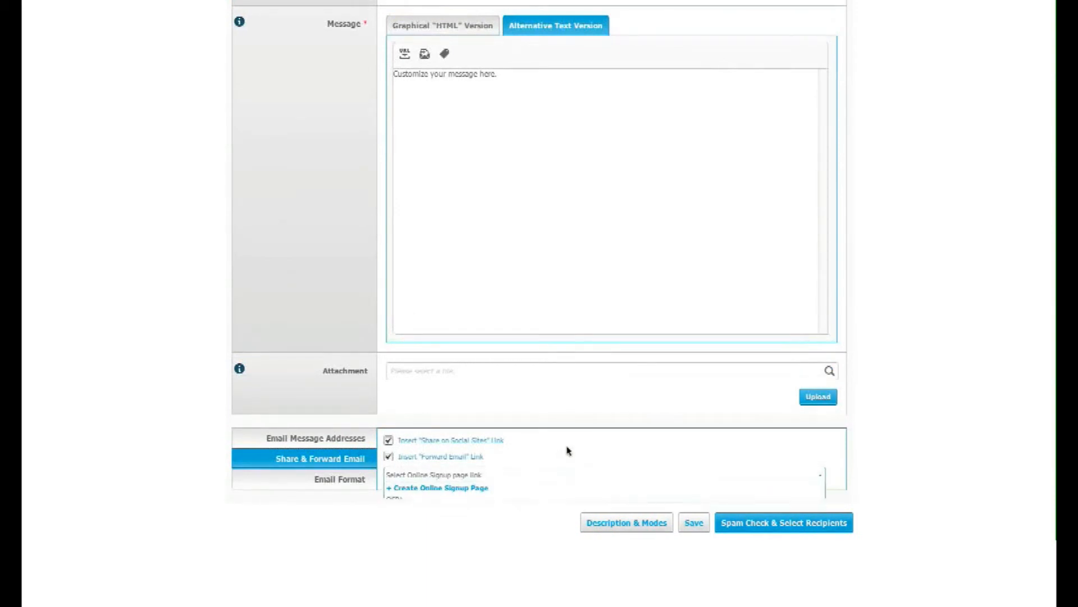
pyautogui.click(357, 481)
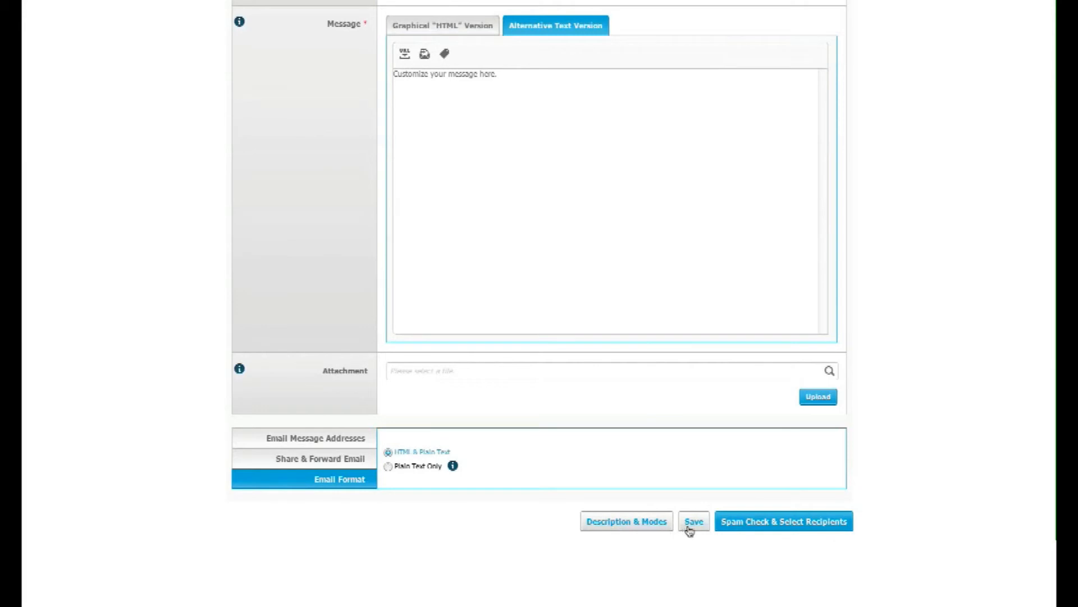
pyautogui.click(753, 522)
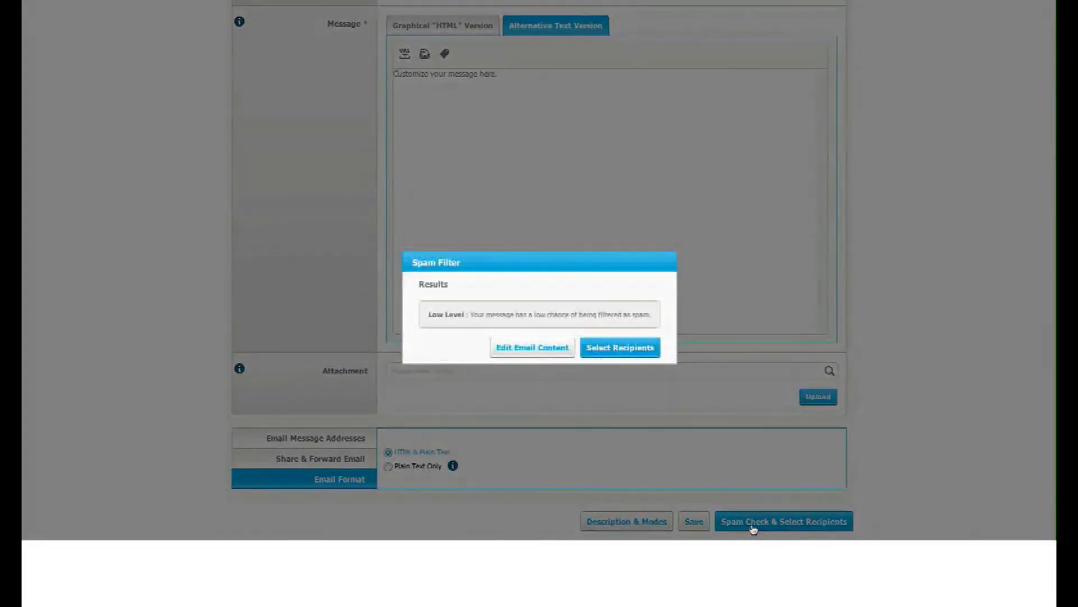
# Continue to recipient selection and add the Display Name distribution list to the selected lists
pyautogui.click(607, 353)
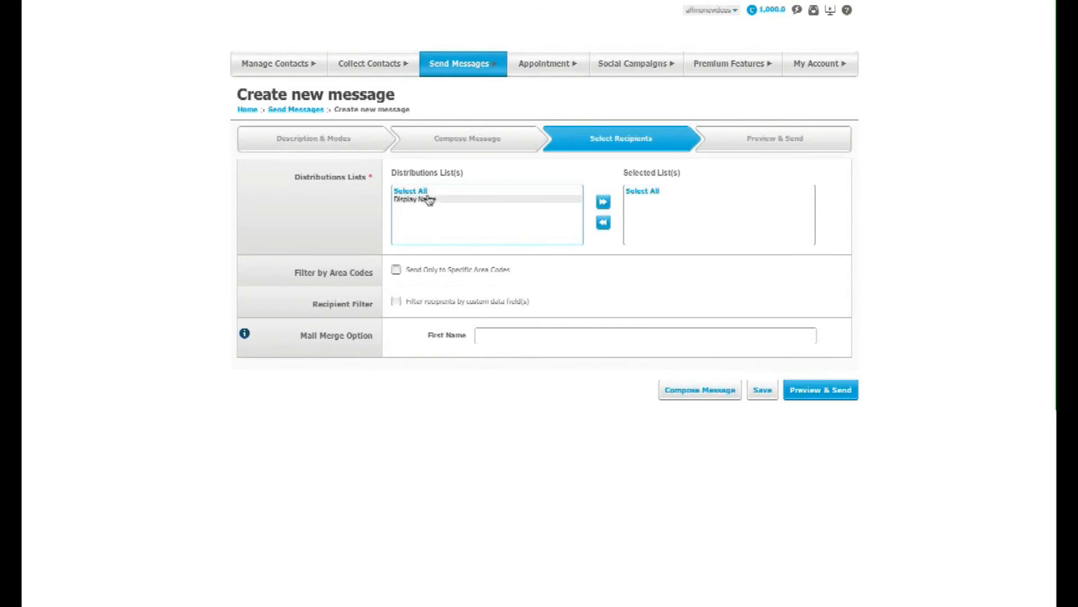
pyautogui.click(603, 203)
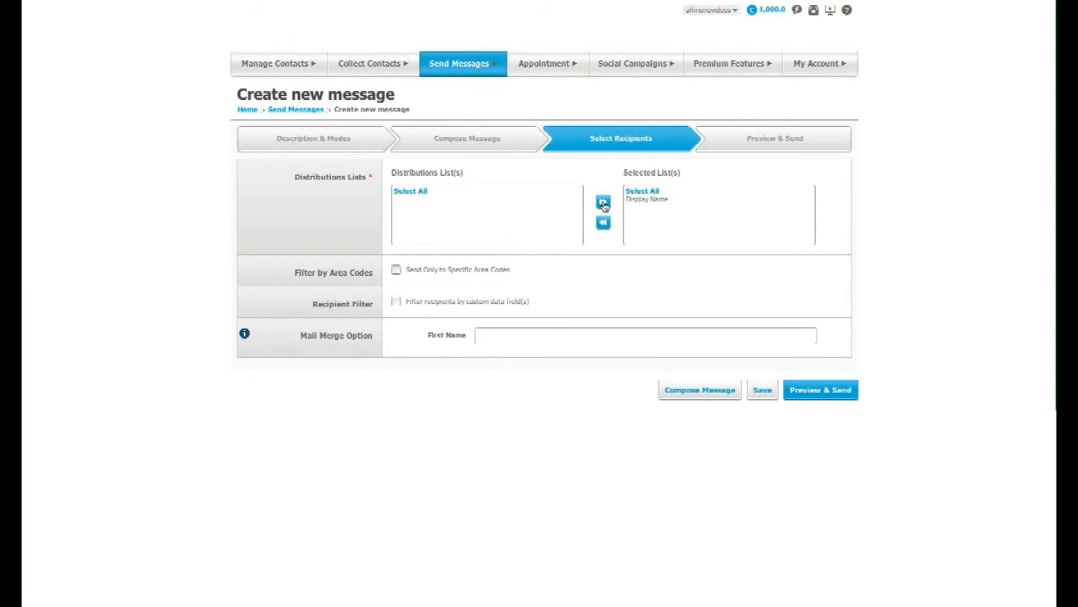
# Remove the Display Name list from the selected lists
pyautogui.click(630, 201)
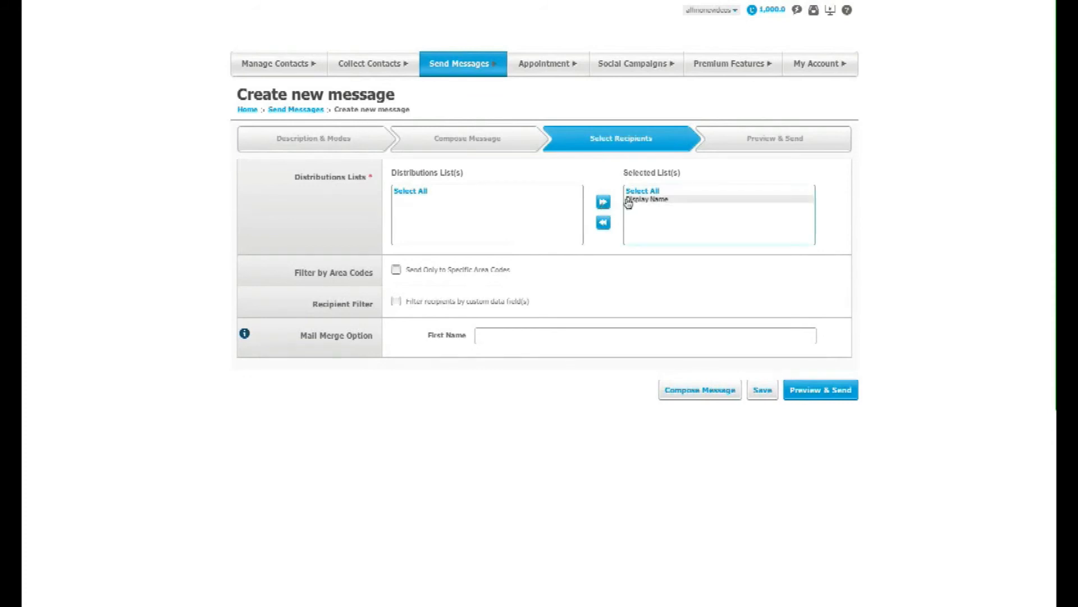
pyautogui.click(604, 223)
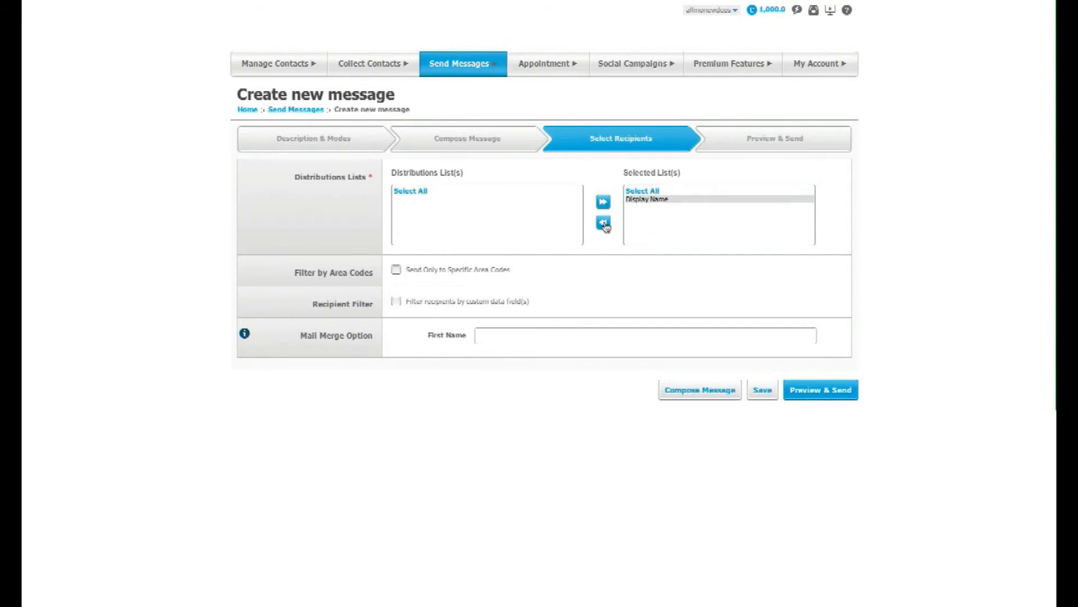
pyautogui.click(604, 224)
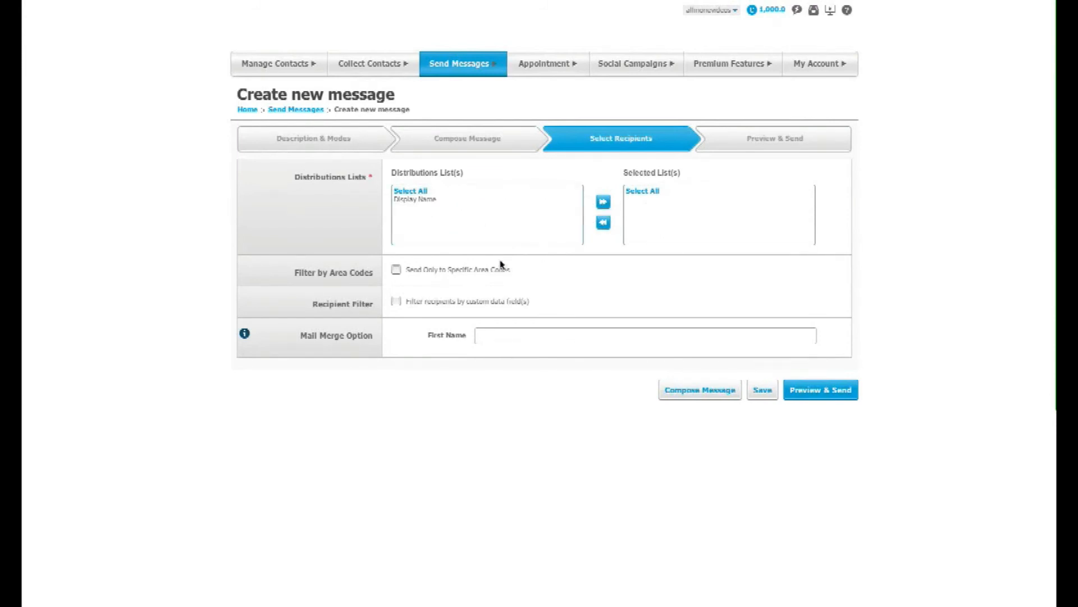
# Try the area code filter and the custom data field recipient filter, turning each one back off
pyautogui.click(396, 272)
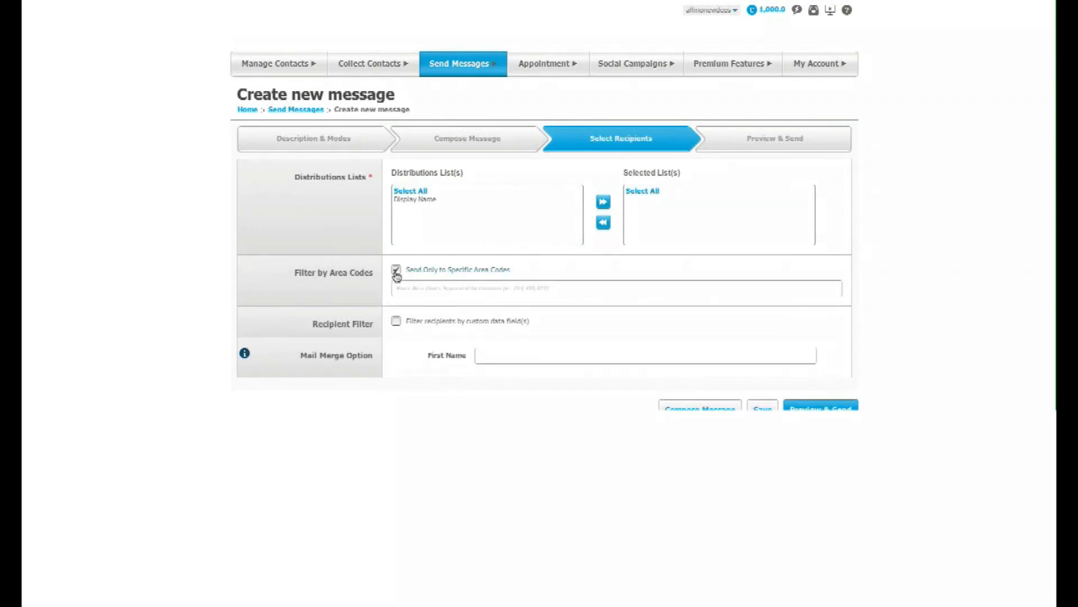
pyautogui.click(396, 271)
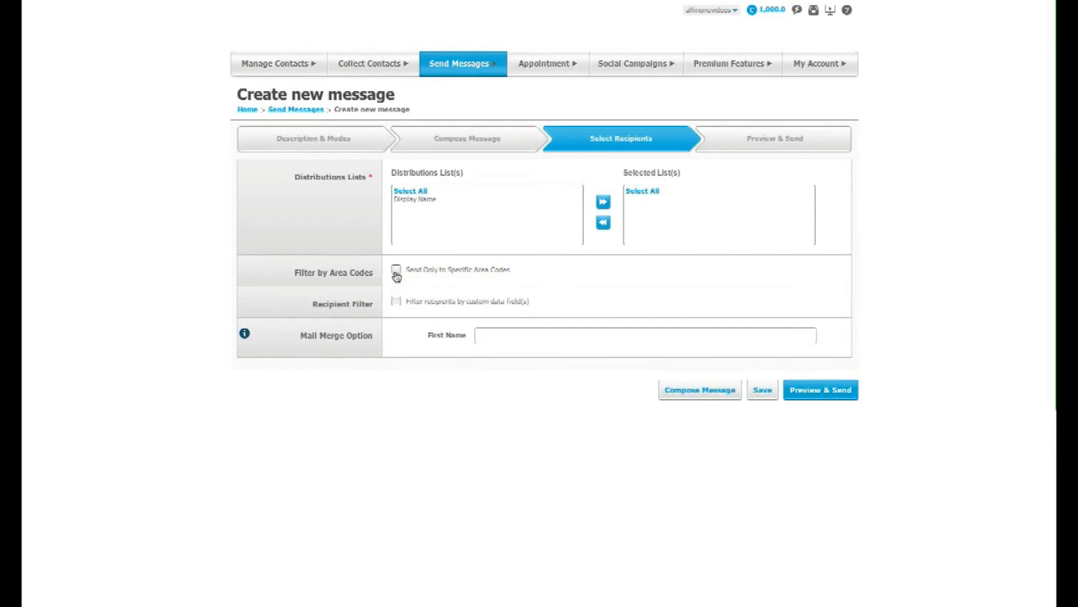
pyautogui.click(397, 302)
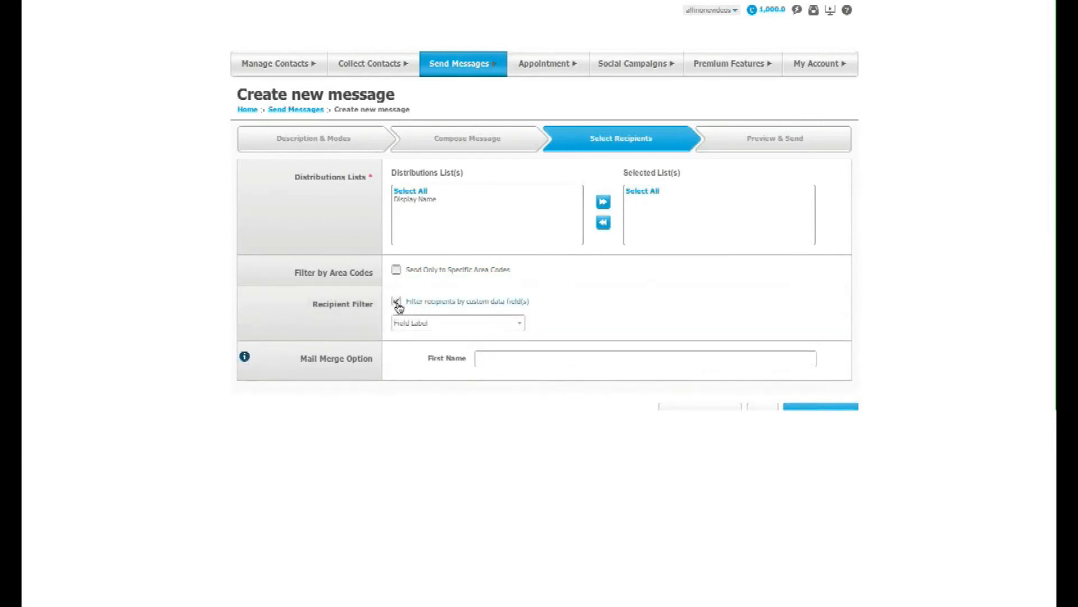
pyautogui.click(433, 323)
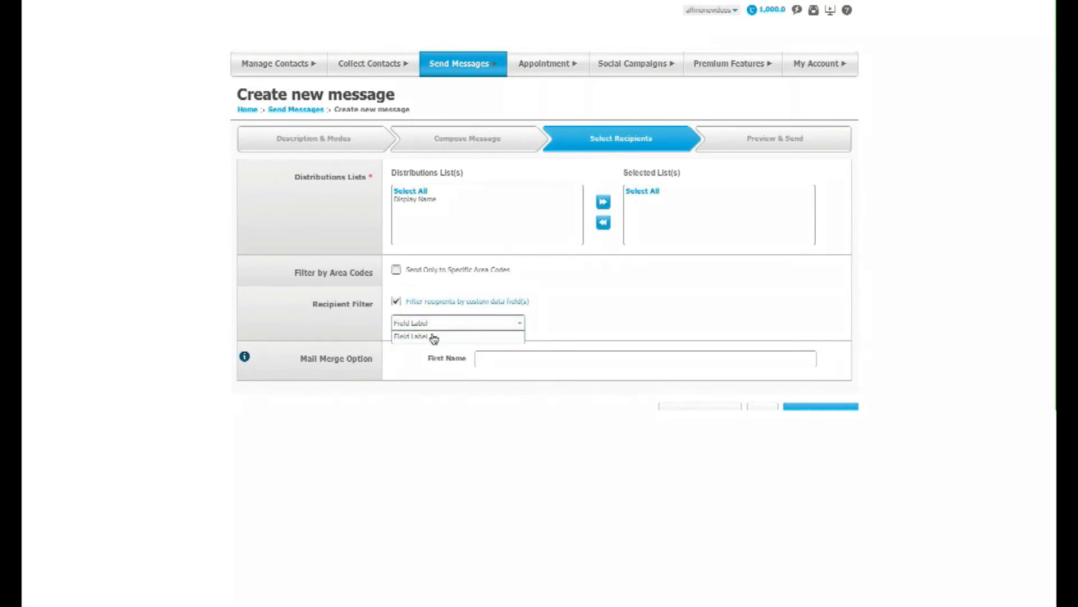
pyautogui.click(377, 333)
pyautogui.click(397, 301)
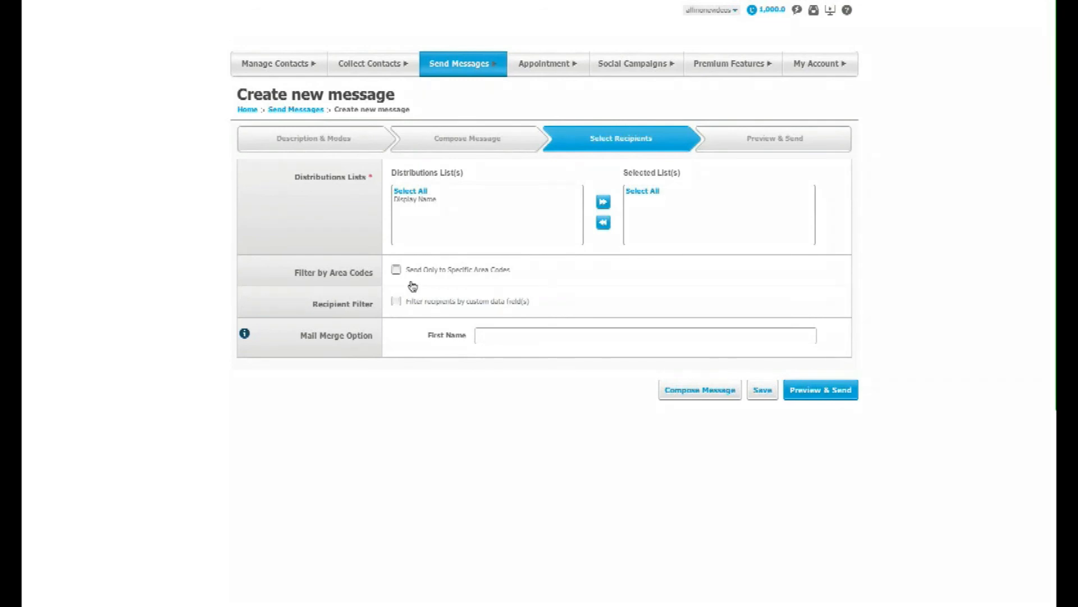
# Select the Display Name distribution list as the recipients again and proceed to the message preview
pyautogui.click(428, 201)
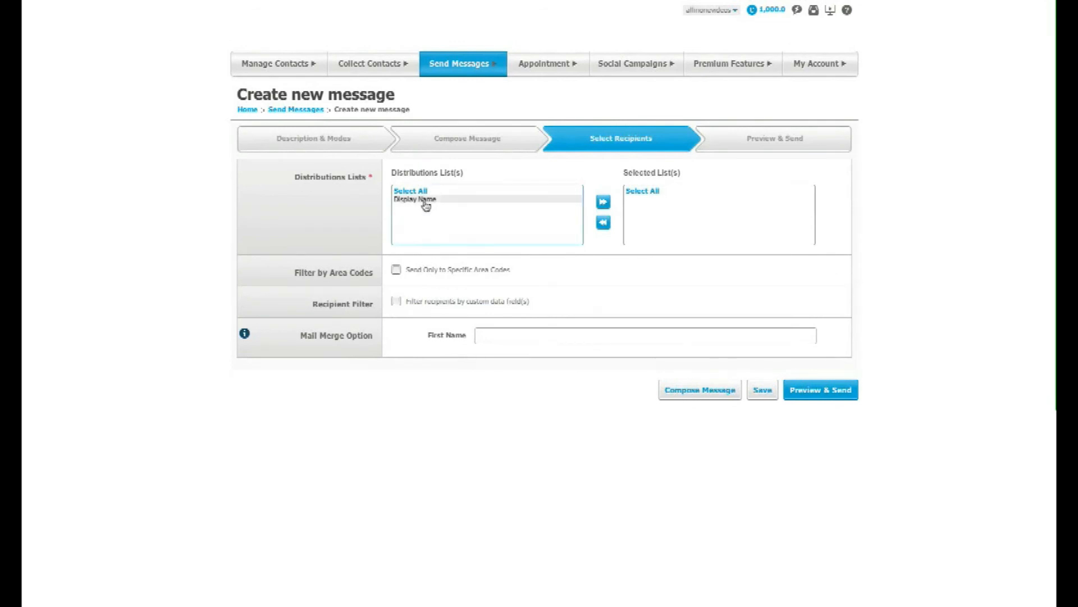
pyautogui.click(603, 202)
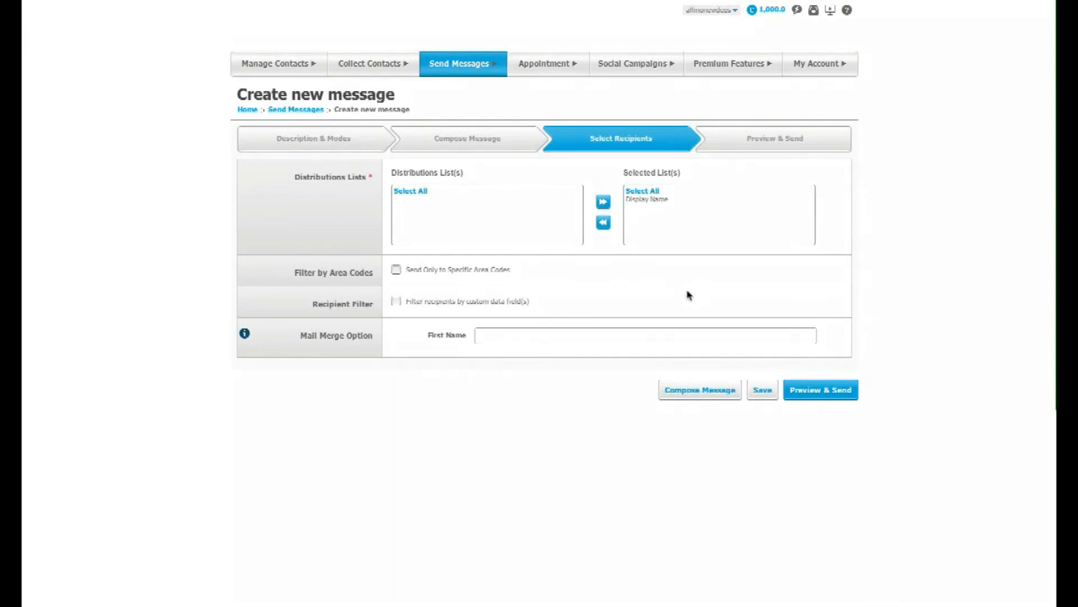
pyautogui.click(816, 389)
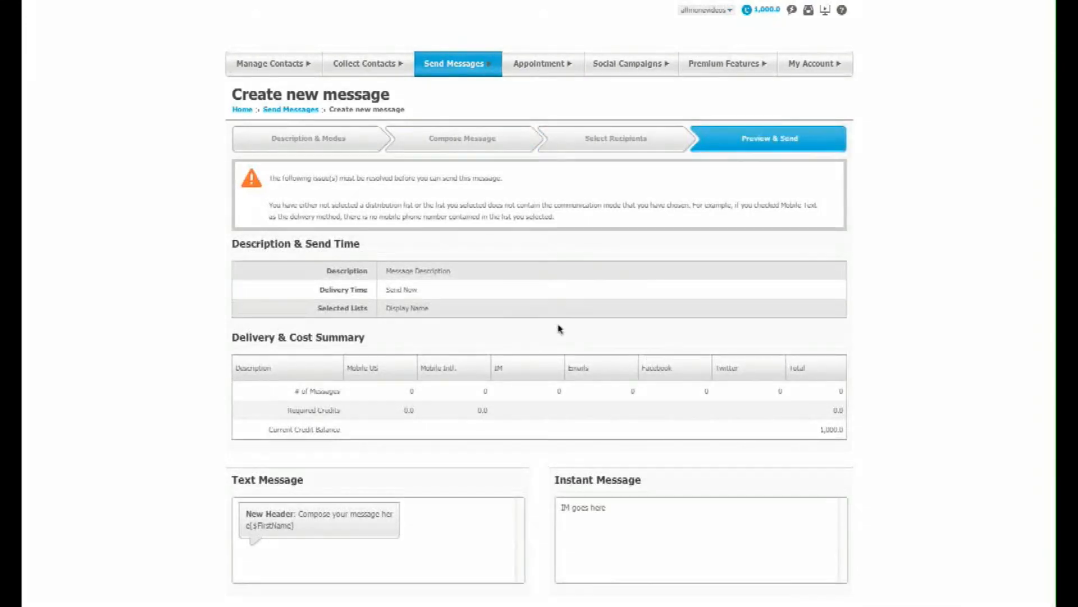
# Review the preview's send details, delivery and cost summary, and the text, instant message and email content
pyautogui.scroll(-1, 577, 412)
pyautogui.scroll(-3, 577, 411)
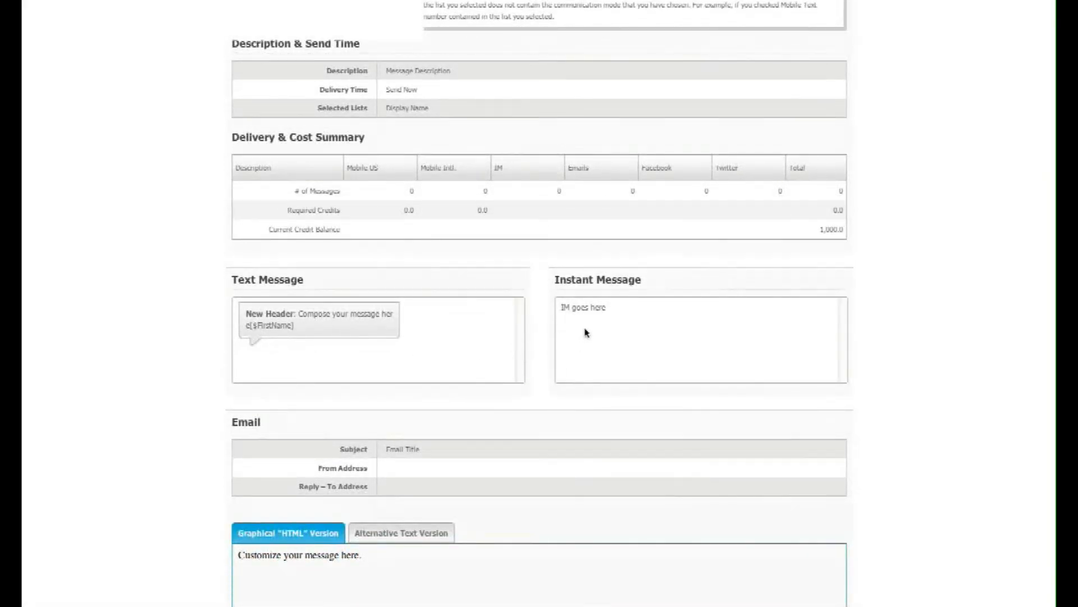
pyautogui.scroll(-1, 585, 397)
pyautogui.scroll(-3, 587, 398)
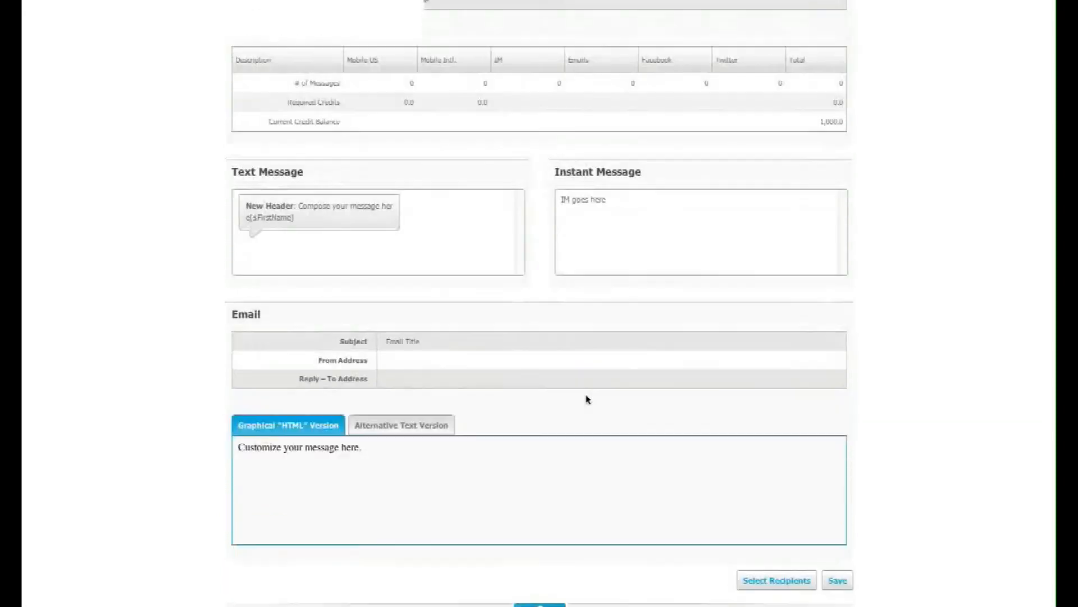